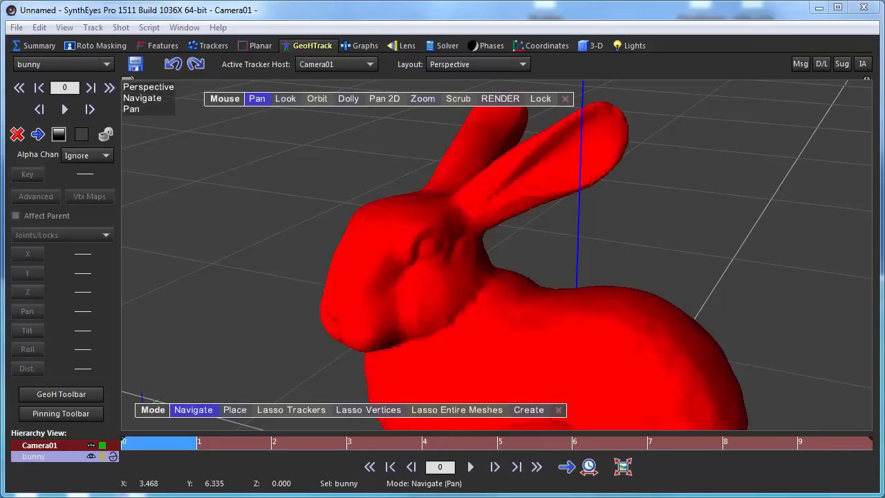
Show the GeoH toolbar, activate Smudge Mesh, and lightly smudge the surface around the bunny's eye.
{"action": "left_click", "coordinate": [43, 397]}
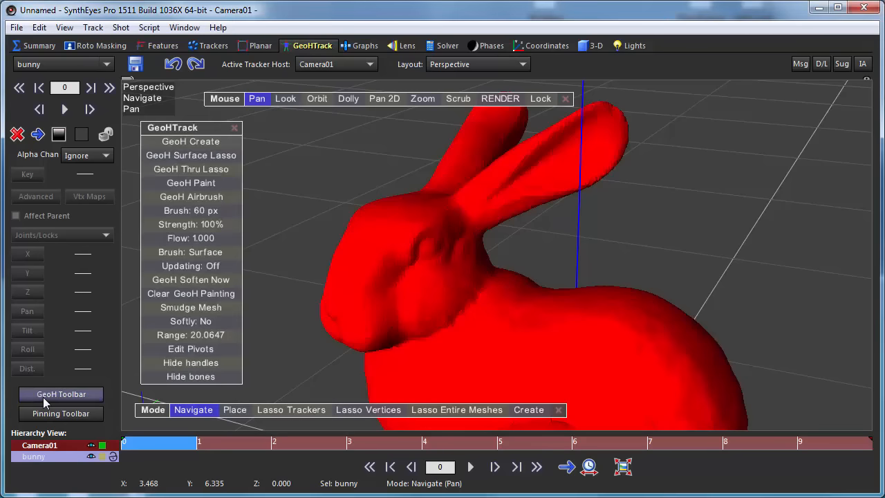
{"action": "left_click", "coordinate": [179, 308]}
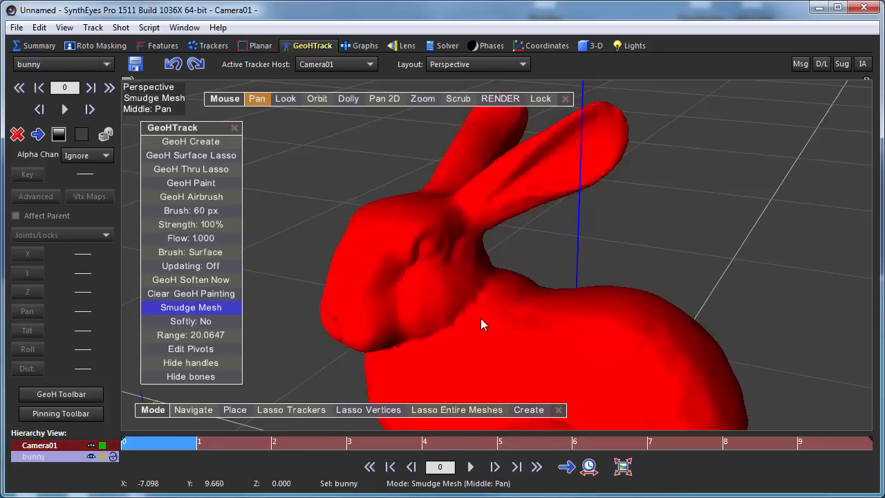
{"action": "key", "text": "w"}
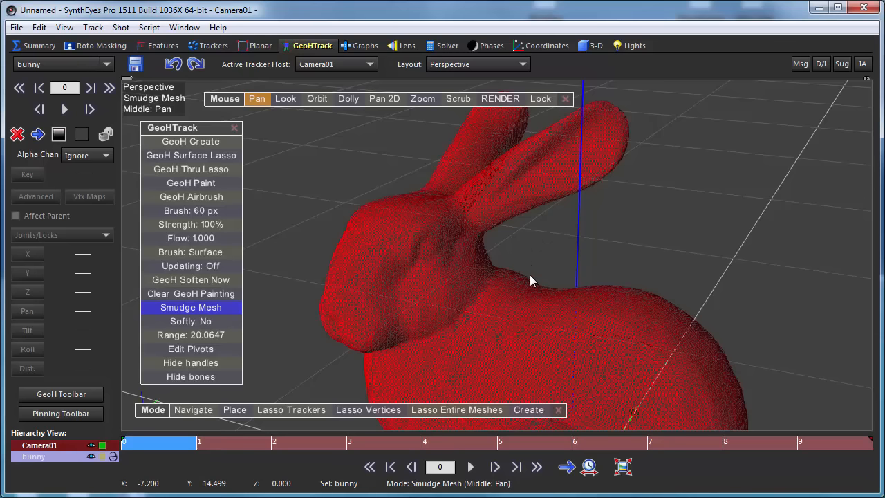
{"action": "key", "text": "w"}
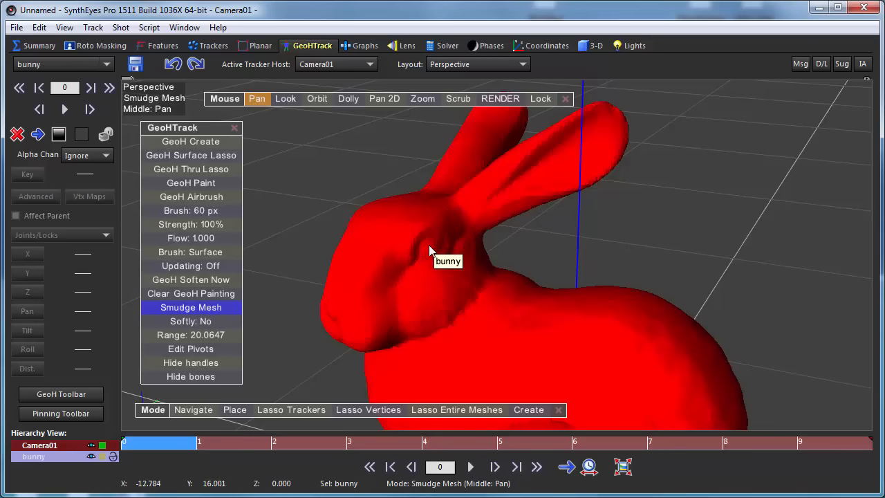
{"action": "mouse_move", "coordinate": [430, 249]}
{"action": "left_mouse_down"}
{"action": "mouse_move", "coordinate": [423, 257]}
{"action": "mouse_move", "coordinate": [426, 233]}
{"action": "mouse_move", "coordinate": [428, 246]}
{"action": "left_mouse_up"}
{"action": "left_click_drag", "start_coordinate": [428, 247], "coordinate": [424, 245]}
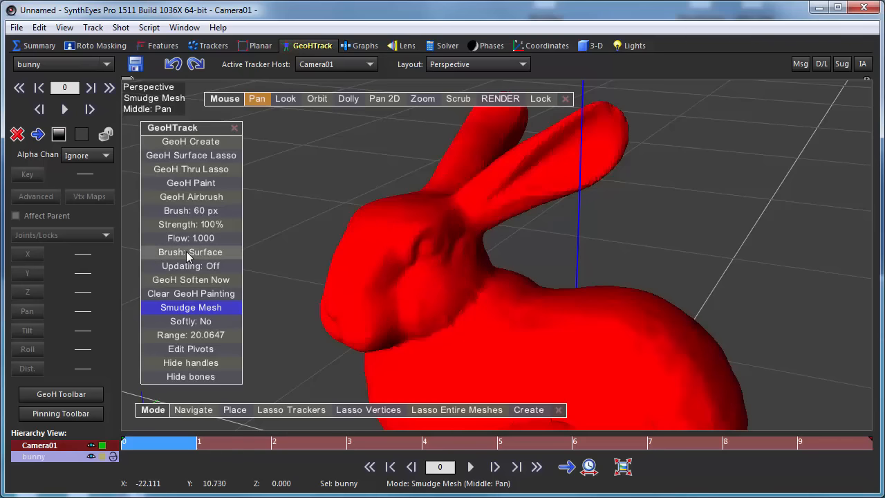
Adjust the smudge brush to 69 px and smudge the area around the bunny's eye.
{"action": "mouse_move", "coordinate": [182, 210]}
{"action": "left_mouse_down"}
{"action": "mouse_move", "coordinate": [270, 162]}
{"action": "mouse_move", "coordinate": [406, 165]}
{"action": "mouse_move", "coordinate": [158, 182]}
{"action": "mouse_move", "coordinate": [266, 172]}
{"action": "mouse_move", "coordinate": [255, 173]}
{"action": "mouse_move", "coordinate": [336, 186]}
{"action": "mouse_move", "coordinate": [186, 195]}
{"action": "left_mouse_up"}
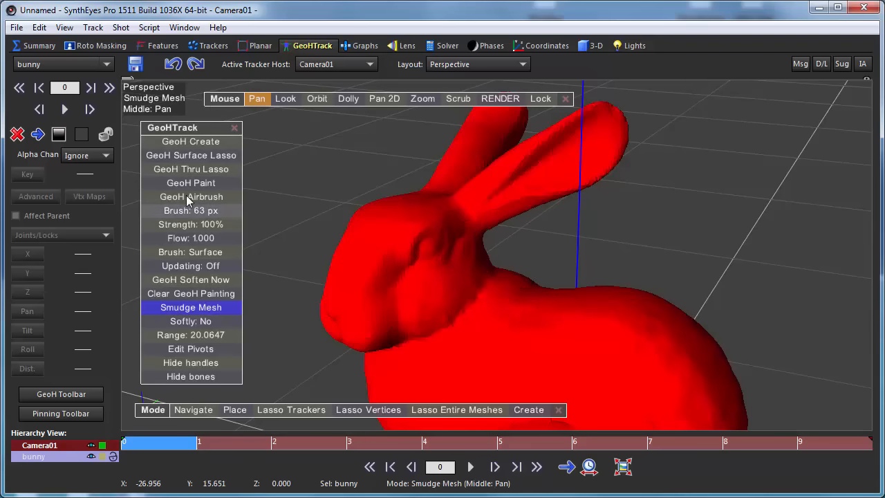
{"action": "mouse_move", "coordinate": [432, 243]}
{"action": "left_mouse_down"}
{"action": "mouse_move", "coordinate": [435, 261]}
{"action": "mouse_move", "coordinate": [426, 242]}
{"action": "left_mouse_up"}
{"action": "scroll", "coordinate": [424, 243], "scroll_direction": "down", "scroll_amount": 1}
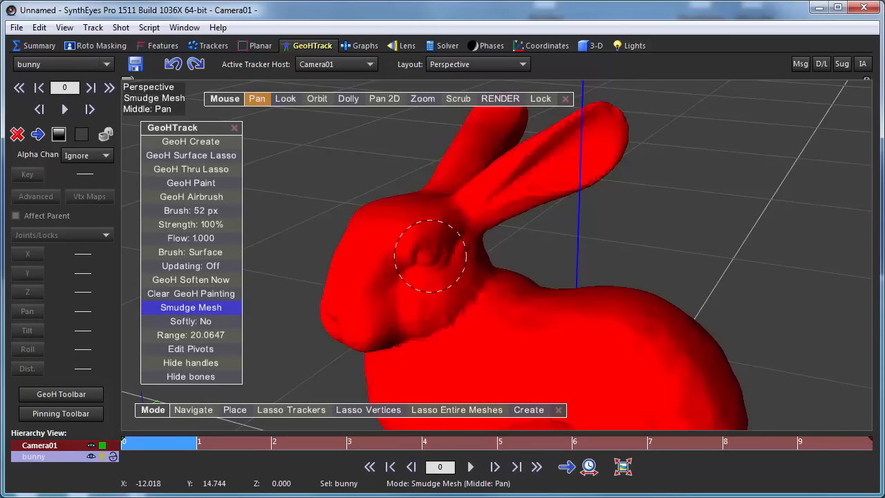
{"action": "scroll", "coordinate": [426, 245], "scroll_direction": "down", "scroll_amount": 1}
{"action": "scroll", "coordinate": [427, 248], "scroll_direction": "down", "scroll_amount": 1}
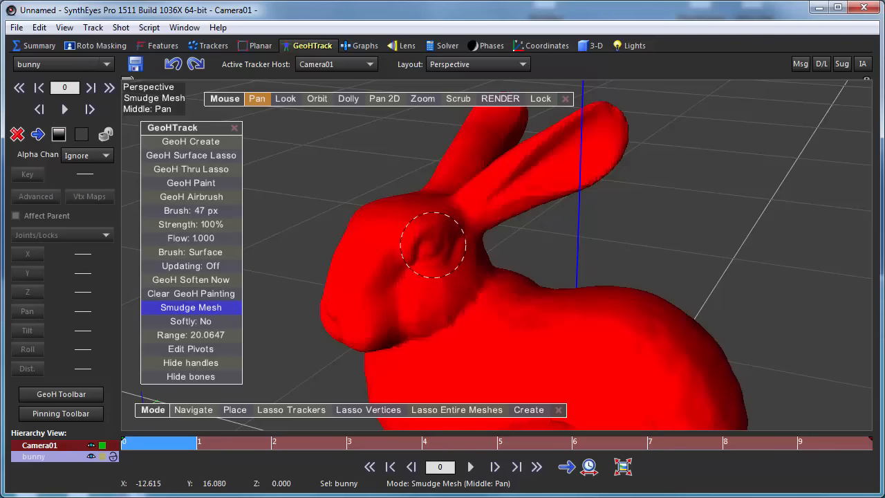
{"action": "scroll", "coordinate": [429, 248], "scroll_direction": "up", "scroll_amount": 2}
{"action": "scroll", "coordinate": [427, 245], "scroll_direction": "up", "scroll_amount": 1}
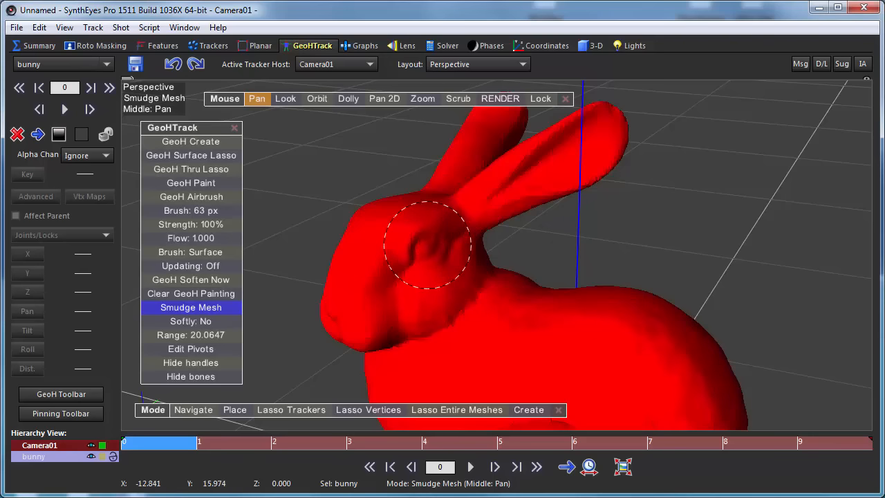
{"action": "scroll", "coordinate": [428, 245], "scroll_direction": "up", "scroll_amount": 1}
{"action": "left_click_drag", "start_coordinate": [428, 247], "coordinate": [433, 242]}
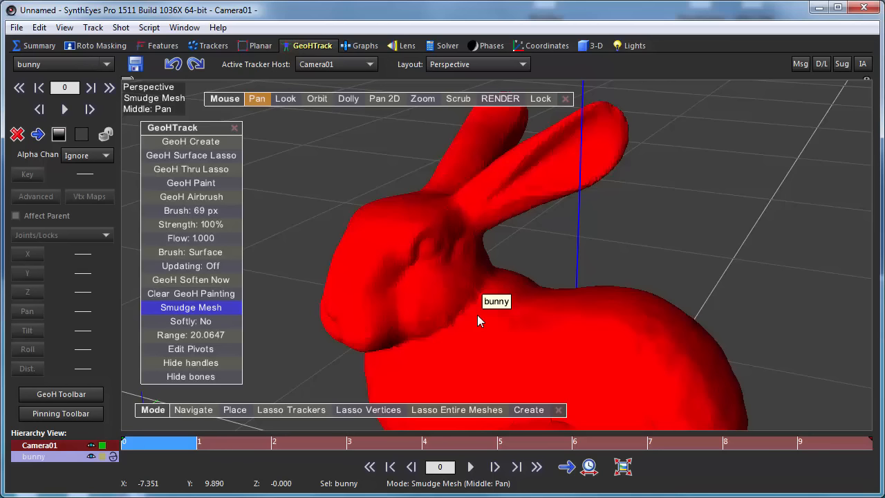
Enable soft smudging, and from the other side of the head pull the near ear's tip inward and back out.
{"action": "left_click", "coordinate": [187, 322]}
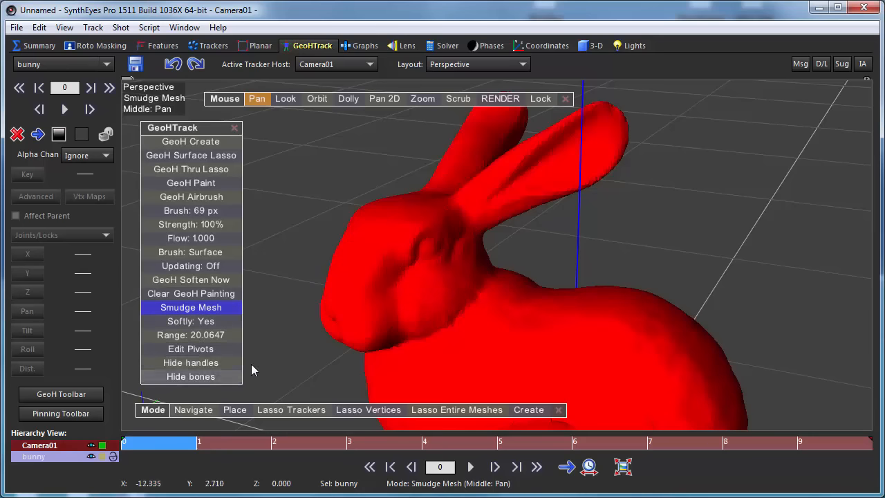
{"action": "mouse_move", "coordinate": [315, 100]}
{"action": "left_mouse_down"}
{"action": "mouse_move", "coordinate": [539, 100]}
{"action": "mouse_move", "coordinate": [602, 97]}
{"action": "mouse_move", "coordinate": [598, 89]}
{"action": "left_mouse_up"}
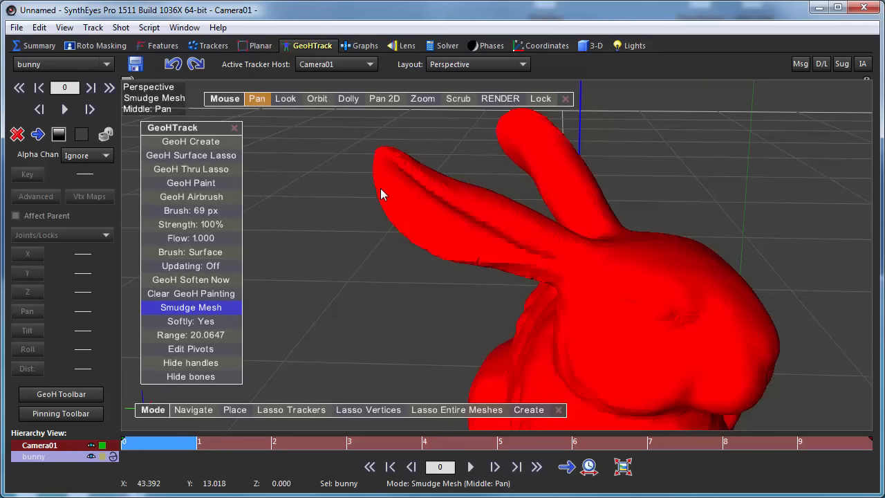
{"action": "mouse_move", "coordinate": [400, 179]}
{"action": "left_mouse_down"}
{"action": "mouse_move", "coordinate": [387, 181]}
{"action": "mouse_move", "coordinate": [410, 161]}
{"action": "mouse_move", "coordinate": [421, 183]}
{"action": "mouse_move", "coordinate": [409, 164]}
{"action": "mouse_move", "coordinate": [413, 198]}
{"action": "mouse_move", "coordinate": [415, 182]}
{"action": "mouse_move", "coordinate": [408, 186]}
{"action": "mouse_move", "coordinate": [419, 176]}
{"action": "mouse_move", "coordinate": [389, 188]}
{"action": "mouse_move", "coordinate": [407, 168]}
{"action": "mouse_move", "coordinate": [412, 182]}
{"action": "left_mouse_up"}
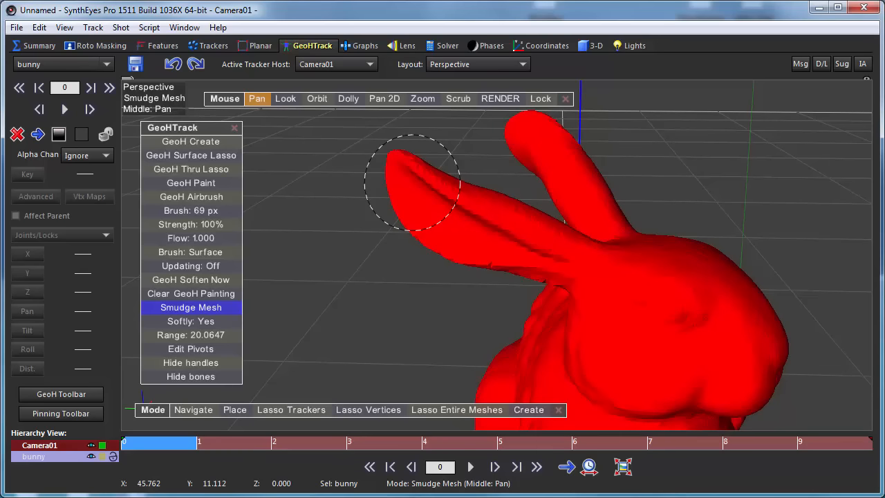
{"action": "left_click_drag", "start_coordinate": [412, 182], "coordinate": [400, 179]}
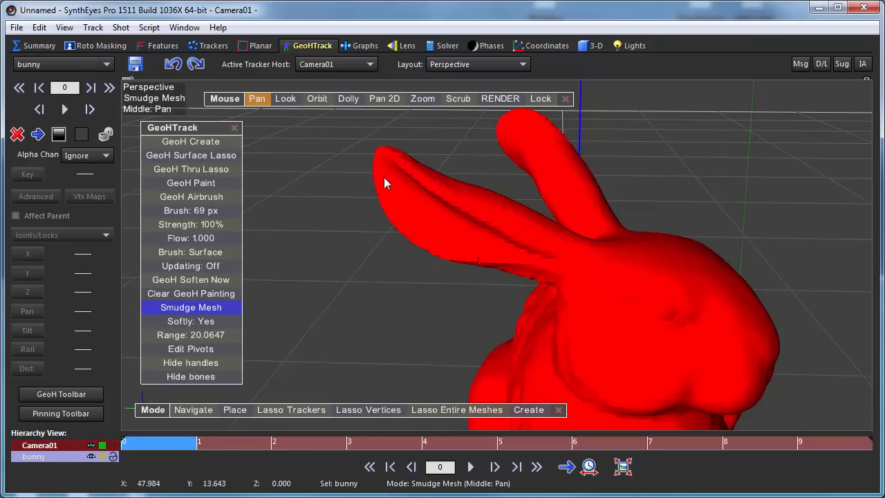
Try stretching the near ear's tip with a soft range of 3.28073, and undo the stretches.
{"action": "mouse_move", "coordinate": [390, 177]}
{"action": "left_mouse_down"}
{"action": "mouse_move", "coordinate": [393, 197]}
{"action": "mouse_move", "coordinate": [381, 168]}
{"action": "mouse_move", "coordinate": [390, 168]}
{"action": "mouse_move", "coordinate": [390, 157]}
{"action": "mouse_move", "coordinate": [375, 178]}
{"action": "mouse_move", "coordinate": [410, 161]}
{"action": "mouse_move", "coordinate": [419, 174]}
{"action": "mouse_move", "coordinate": [417, 159]}
{"action": "mouse_move", "coordinate": [411, 182]}
{"action": "mouse_move", "coordinate": [422, 158]}
{"action": "mouse_move", "coordinate": [413, 168]}
{"action": "mouse_move", "coordinate": [420, 163]}
{"action": "mouse_move", "coordinate": [333, 158]}
{"action": "mouse_move", "coordinate": [435, 140]}
{"action": "mouse_move", "coordinate": [422, 134]}
{"action": "mouse_move", "coordinate": [387, 170]}
{"action": "mouse_move", "coordinate": [389, 134]}
{"action": "mouse_move", "coordinate": [410, 153]}
{"action": "mouse_move", "coordinate": [409, 143]}
{"action": "mouse_move", "coordinate": [399, 143]}
{"action": "mouse_move", "coordinate": [398, 160]}
{"action": "mouse_move", "coordinate": [411, 148]}
{"action": "mouse_move", "coordinate": [398, 157]}
{"action": "mouse_move", "coordinate": [394, 142]}
{"action": "mouse_move", "coordinate": [418, 153]}
{"action": "mouse_move", "coordinate": [391, 160]}
{"action": "mouse_move", "coordinate": [404, 154]}
{"action": "left_mouse_up"}
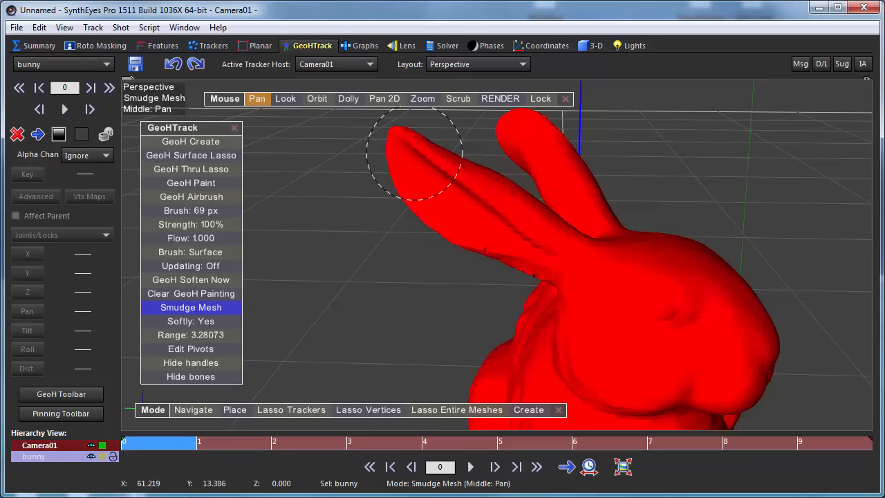
{"action": "mouse_move", "coordinate": [414, 155]}
{"action": "left_mouse_down"}
{"action": "mouse_move", "coordinate": [366, 210]}
{"action": "mouse_move", "coordinate": [304, 393]}
{"action": "mouse_move", "coordinate": [294, 382]}
{"action": "mouse_move", "coordinate": [288, 389]}
{"action": "left_mouse_up"}
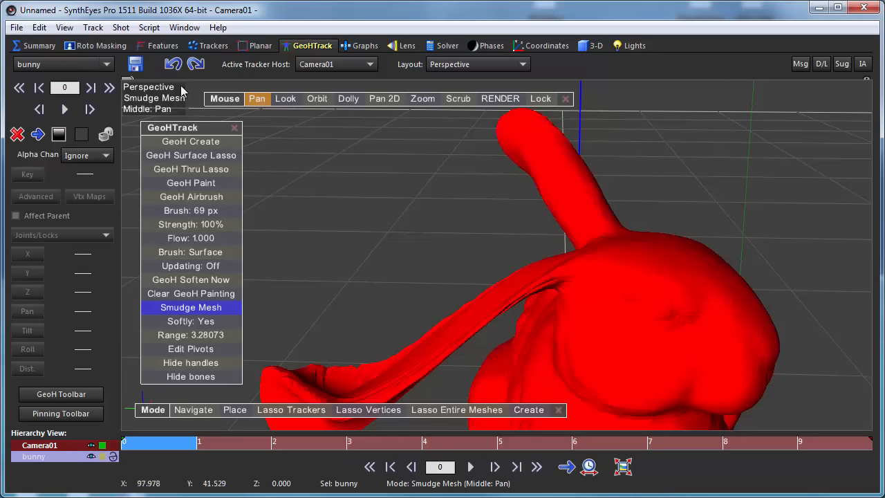
{"action": "left_click", "coordinate": [168, 64]}
{"action": "left_click", "coordinate": [168, 65]}
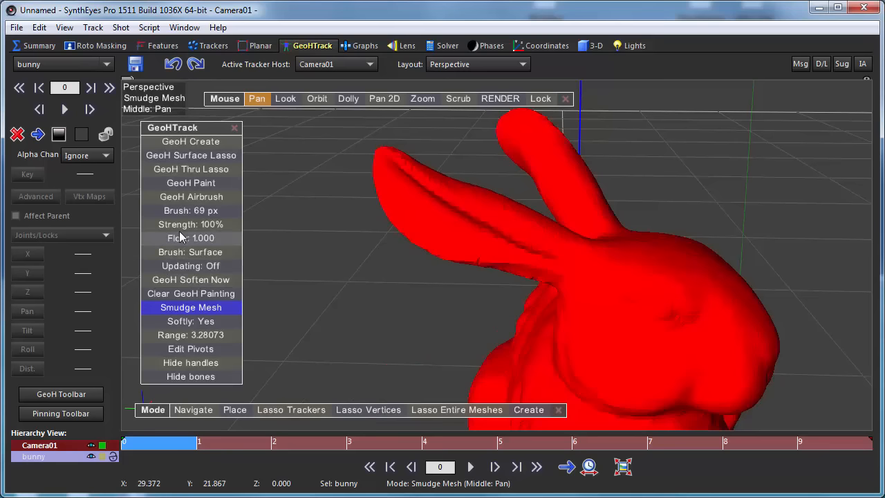
Switch the brush to Thru mode and pull the near ear's tip slightly outward and upward.
{"action": "left_click", "coordinate": [193, 252]}
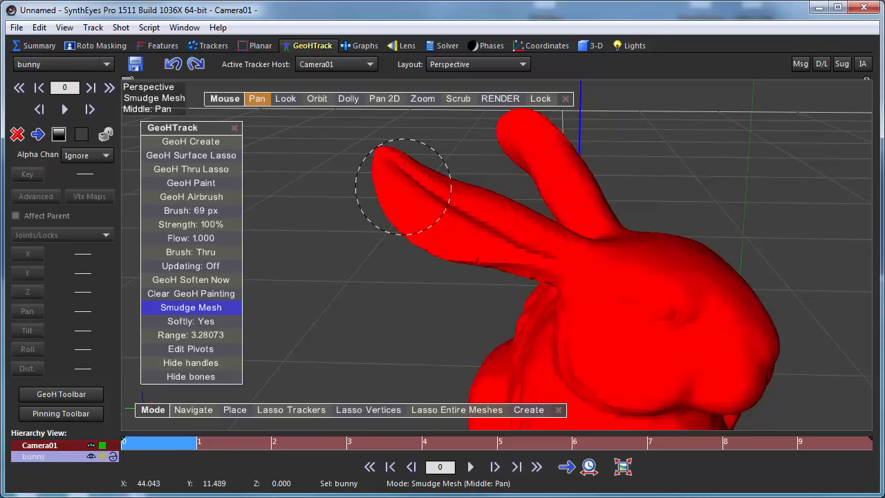
{"action": "mouse_move", "coordinate": [405, 191]}
{"action": "left_mouse_down"}
{"action": "mouse_move", "coordinate": [393, 192]}
{"action": "mouse_move", "coordinate": [377, 256]}
{"action": "mouse_move", "coordinate": [326, 340]}
{"action": "mouse_move", "coordinate": [260, 415]}
{"action": "mouse_move", "coordinate": [305, 340]}
{"action": "mouse_move", "coordinate": [322, 197]}
{"action": "mouse_move", "coordinate": [275, 341]}
{"action": "mouse_move", "coordinate": [345, 173]}
{"action": "mouse_move", "coordinate": [405, 212]}
{"action": "mouse_move", "coordinate": [394, 132]}
{"action": "mouse_move", "coordinate": [355, 212]}
{"action": "mouse_move", "coordinate": [363, 179]}
{"action": "mouse_move", "coordinate": [405, 188]}
{"action": "mouse_move", "coordinate": [417, 172]}
{"action": "mouse_move", "coordinate": [389, 170]}
{"action": "mouse_move", "coordinate": [344, 215]}
{"action": "mouse_move", "coordinate": [351, 237]}
{"action": "mouse_move", "coordinate": [371, 173]}
{"action": "left_mouse_up"}
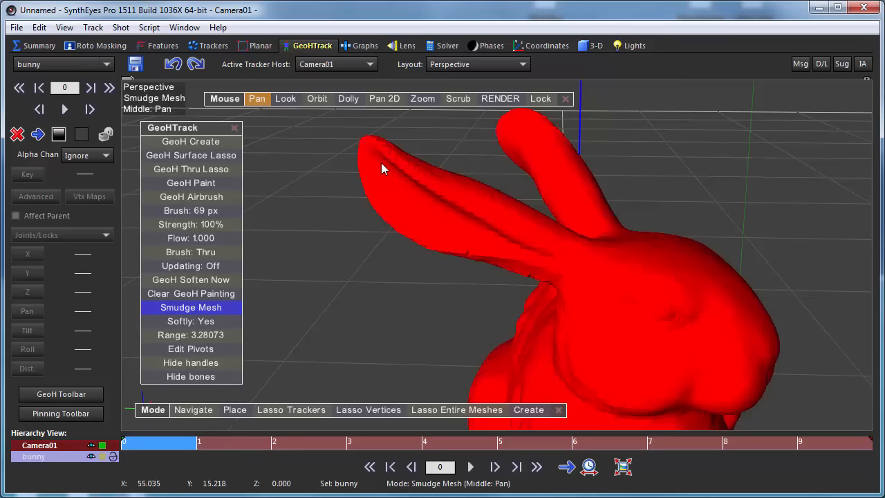
{"action": "left_click_drag", "start_coordinate": [373, 156], "coordinate": [373, 154]}
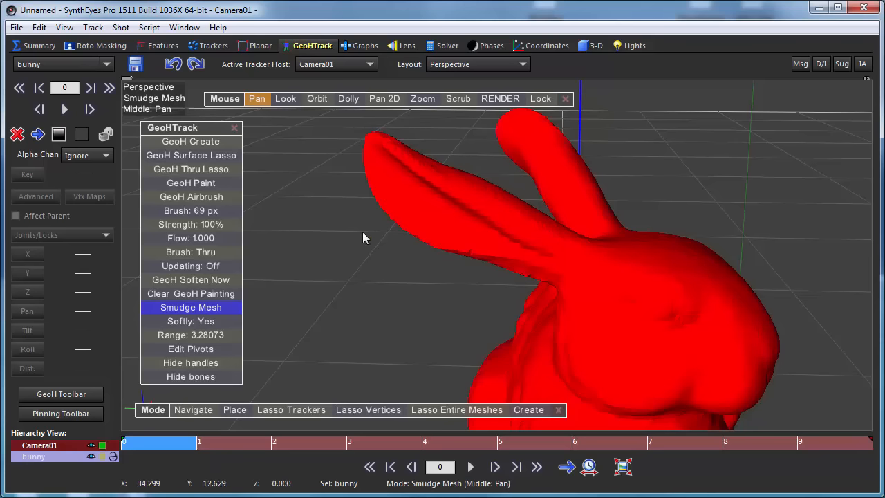
Nudge the near ear's tip from a higher angle at frame 8, and return to frame 0.
{"action": "left_click_drag", "start_coordinate": [356, 440], "coordinate": [780, 436]}
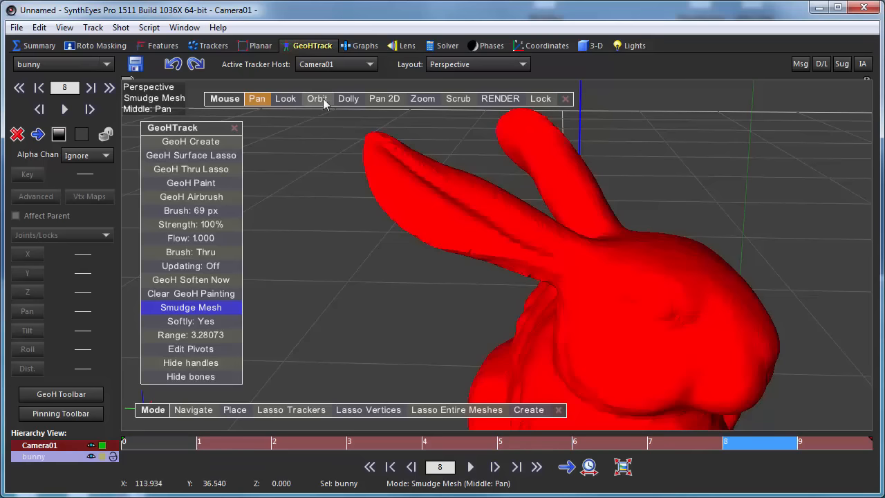
{"action": "mouse_move", "coordinate": [323, 99]}
{"action": "left_mouse_down"}
{"action": "mouse_move", "coordinate": [311, 112]}
{"action": "mouse_move", "coordinate": [267, 99]}
{"action": "left_mouse_up"}
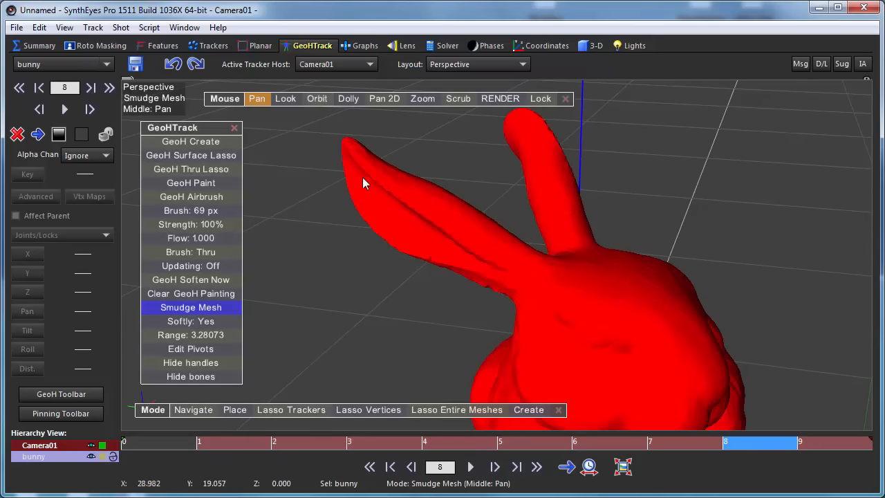
{"action": "mouse_move", "coordinate": [364, 178]}
{"action": "left_mouse_down"}
{"action": "mouse_move", "coordinate": [365, 161]}
{"action": "mouse_move", "coordinate": [362, 174]}
{"action": "left_mouse_up"}
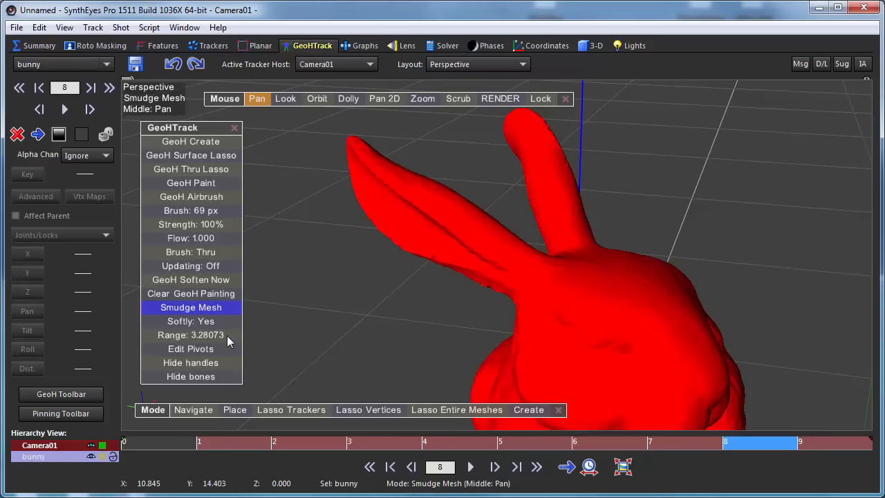
{"action": "left_click", "coordinate": [166, 441]}
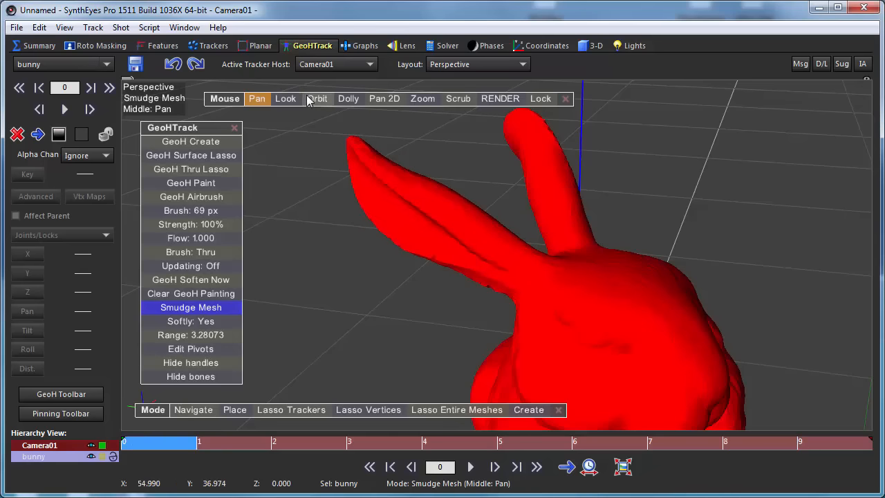
Switch to the Quad Perspective layout and frame the bunny closely in the Top, Front and Left views.
{"action": "left_click_drag", "start_coordinate": [314, 99], "coordinate": [404, 56]}
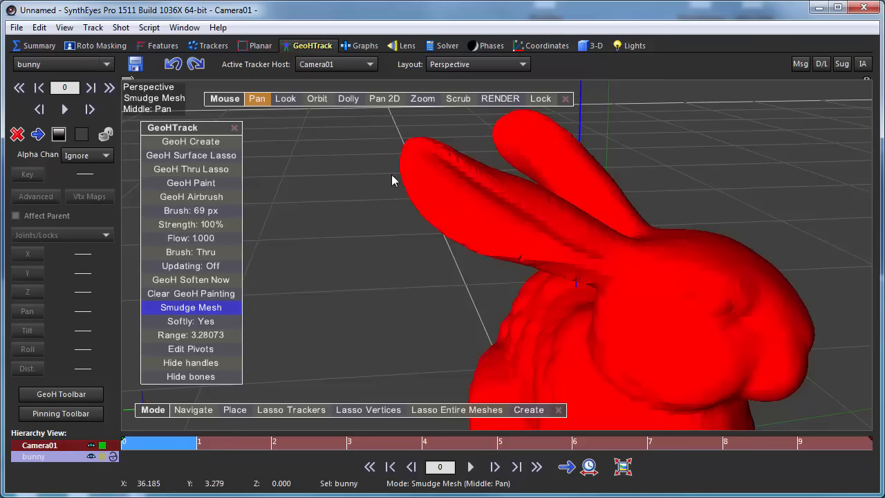
{"action": "left_click", "coordinate": [465, 69]}
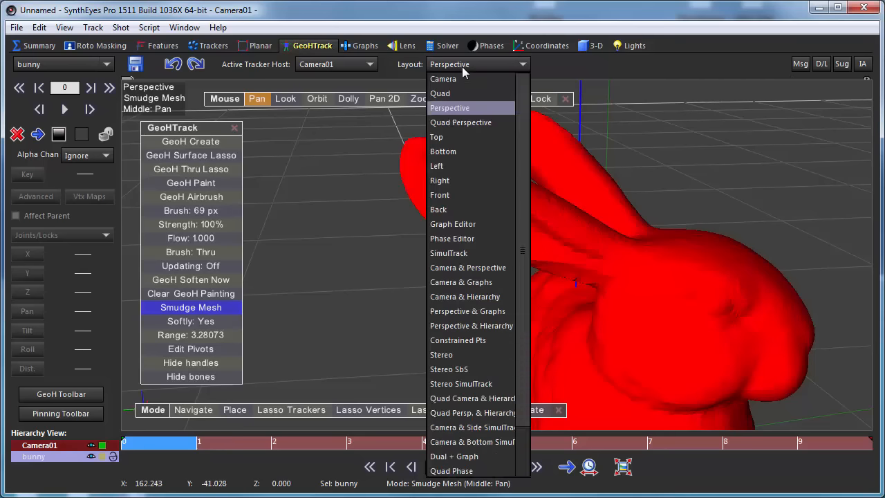
{"action": "left_click", "coordinate": [446, 121]}
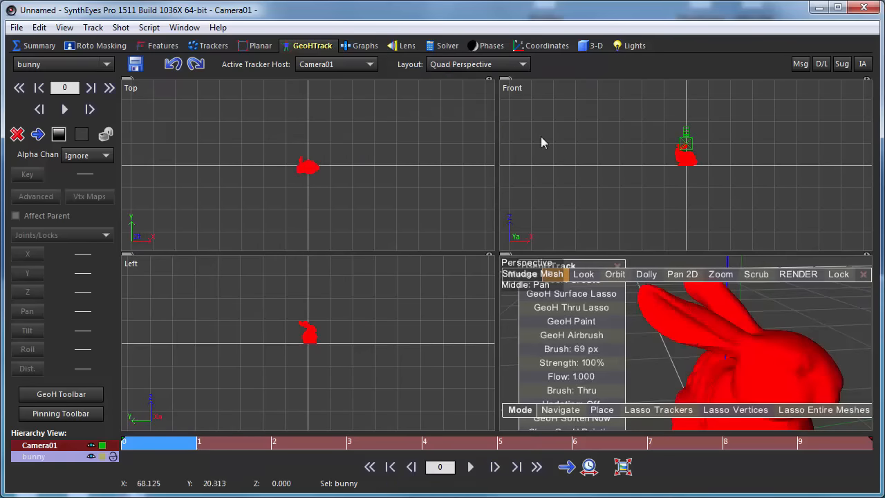
{"action": "scroll", "coordinate": [685, 148], "scroll_direction": "up", "scroll_amount": 8}
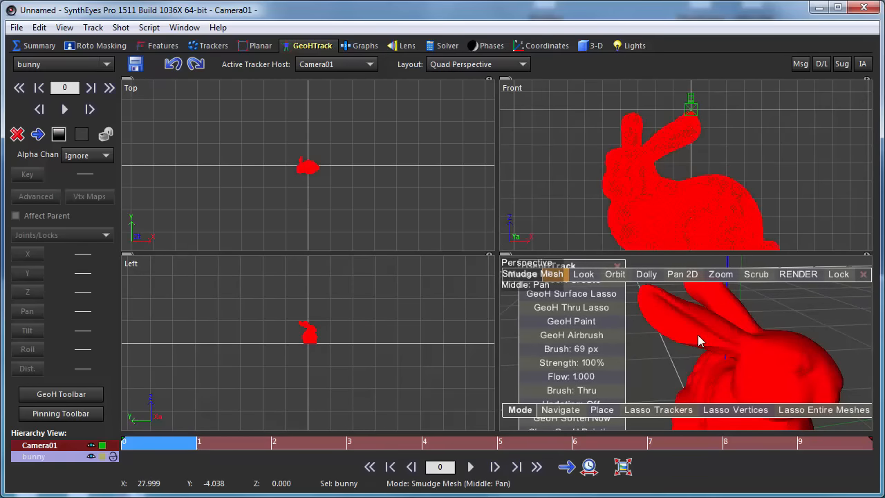
{"action": "middle_click_drag", "start_coordinate": [725, 357], "coordinate": [737, 361]}
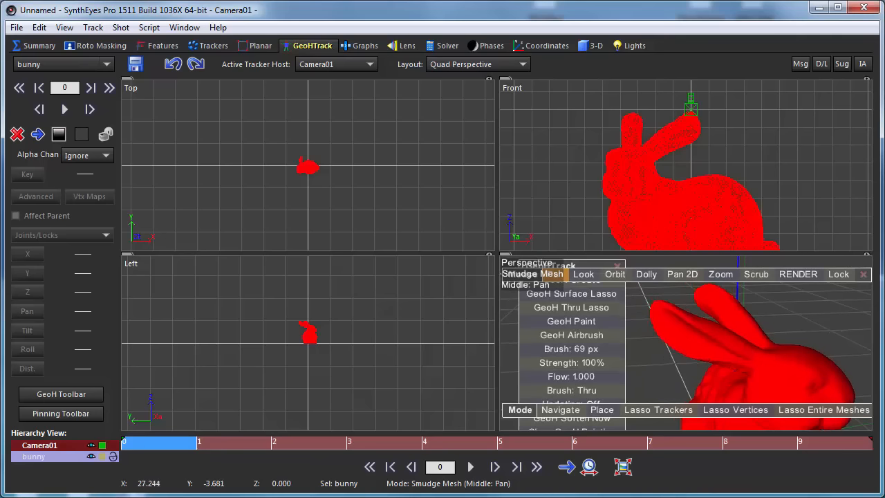
{"action": "scroll", "coordinate": [308, 168], "scroll_direction": "up", "scroll_amount": 6}
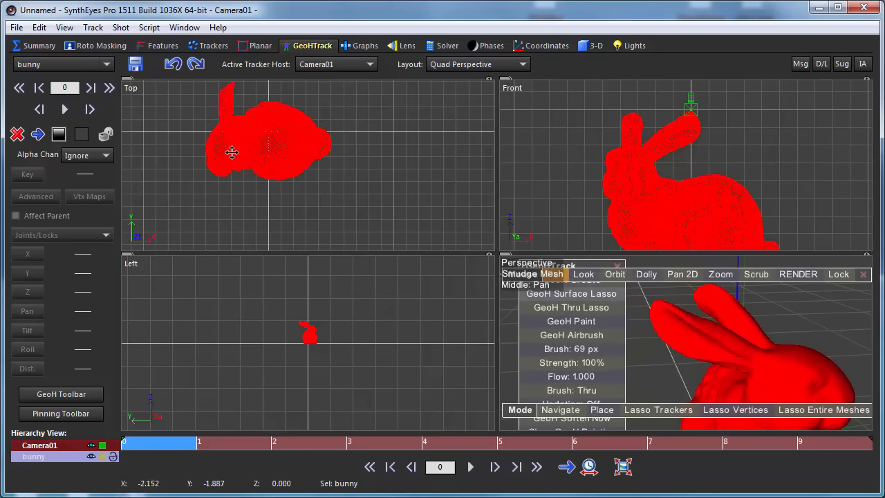
{"action": "scroll", "coordinate": [305, 329], "scroll_direction": "up", "scroll_amount": 6}
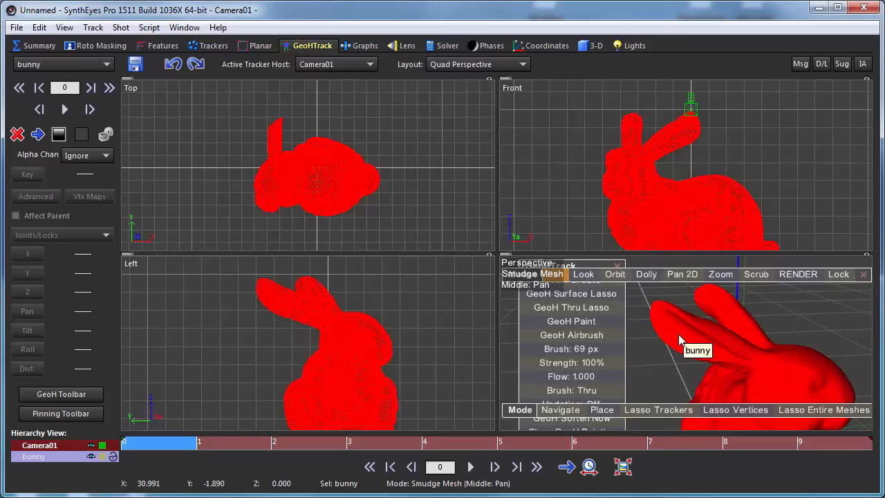
Reduce the smudge brush to 38 px and shift the near ear's tip horizontally toward the front of the bunny.
{"action": "key", "text": "ctrl"}
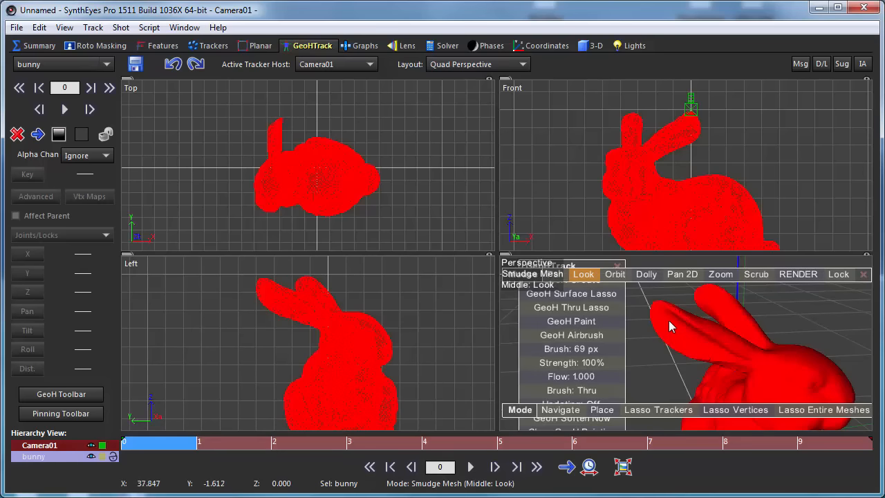
{"action": "mouse_move", "coordinate": [668, 319]}
{"action": "left_mouse_down"}
{"action": "mouse_move", "coordinate": [668, 342]}
{"action": "mouse_move", "coordinate": [680, 307]}
{"action": "mouse_move", "coordinate": [657, 325]}
{"action": "mouse_move", "coordinate": [670, 329]}
{"action": "left_mouse_up"}
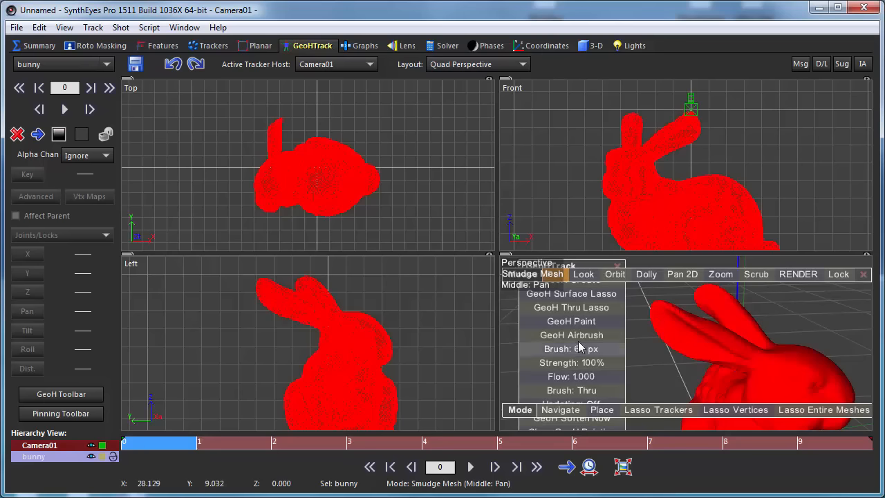
{"action": "mouse_move", "coordinate": [571, 348]}
{"action": "left_mouse_down"}
{"action": "mouse_move", "coordinate": [530, 382]}
{"action": "mouse_move", "coordinate": [496, 462]}
{"action": "left_mouse_up"}
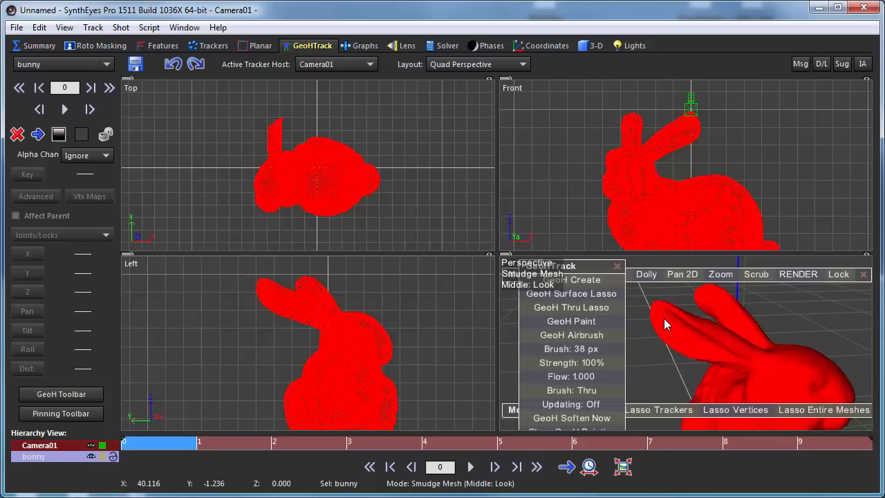
{"action": "mouse_move", "coordinate": [664, 315]}
{"action": "left_mouse_down"}
{"action": "mouse_move", "coordinate": [662, 325]}
{"action": "mouse_move", "coordinate": [653, 315]}
{"action": "mouse_move", "coordinate": [660, 321]}
{"action": "mouse_move", "coordinate": [665, 314]}
{"action": "mouse_move", "coordinate": [660, 320]}
{"action": "left_mouse_up"}
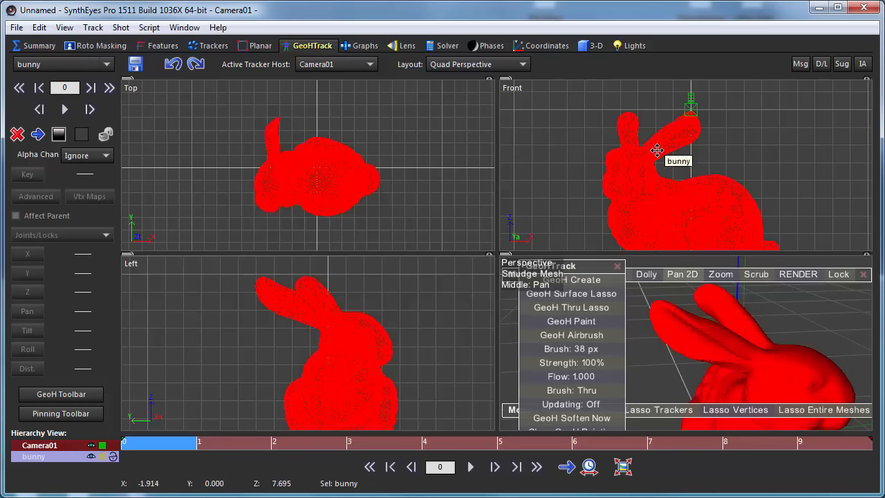
Switch the layout back to Perspective and look through the perspective view options, including freezing on a frame.
{"action": "left_click", "coordinate": [458, 65]}
{"action": "left_click", "coordinate": [443, 108]}
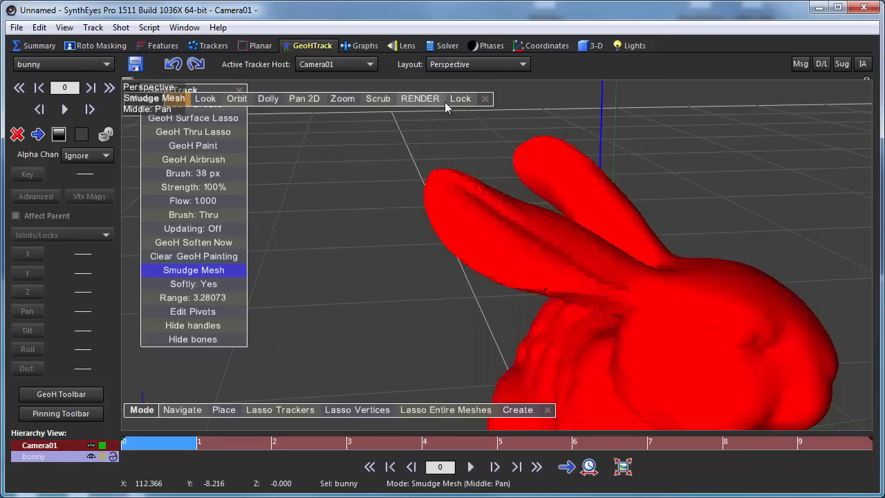
{"action": "right_click", "coordinate": [337, 138]}
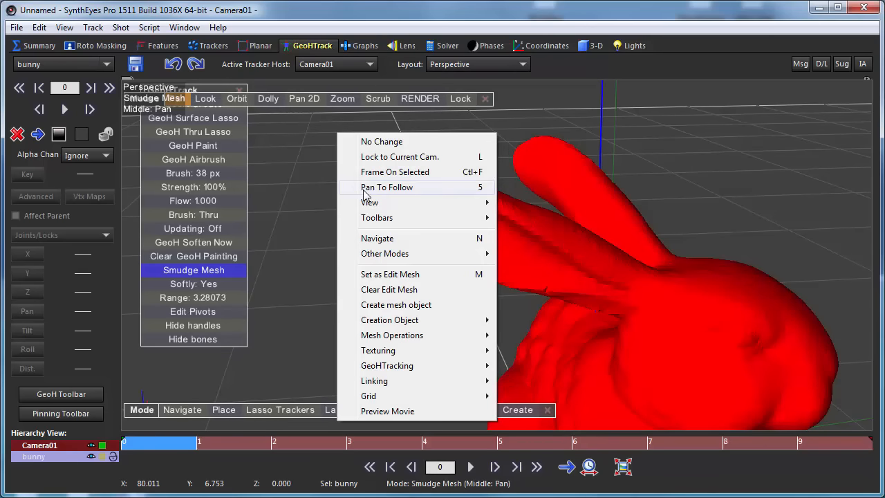
{"action": "mouse_move", "coordinate": [369, 203]}
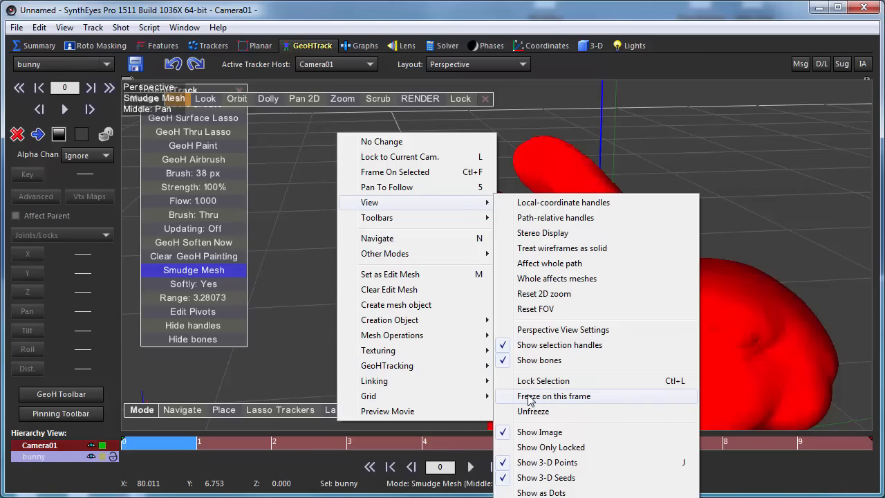
{"action": "left_click", "coordinate": [419, 25]}
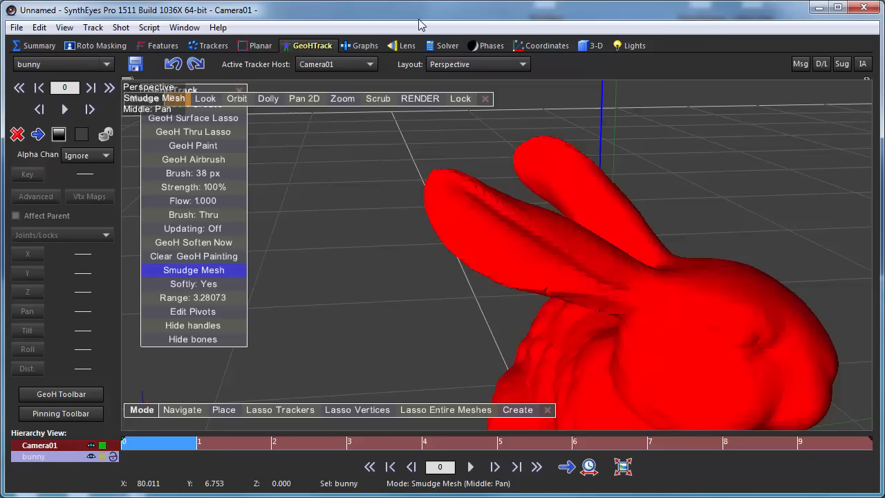